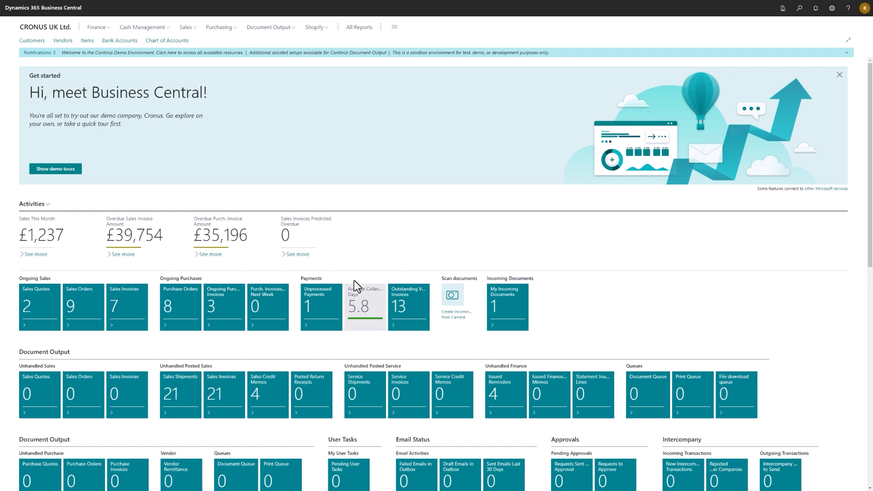
Step: Open the customer card for Relecloud from the customer list
{"action": "left_click", "coordinate": [30, 42]}
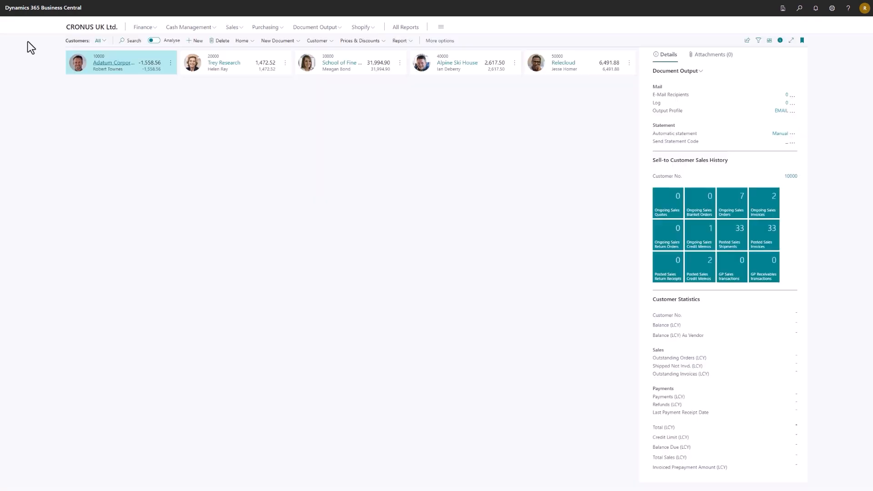
{"action": "left_click", "coordinate": [563, 64]}
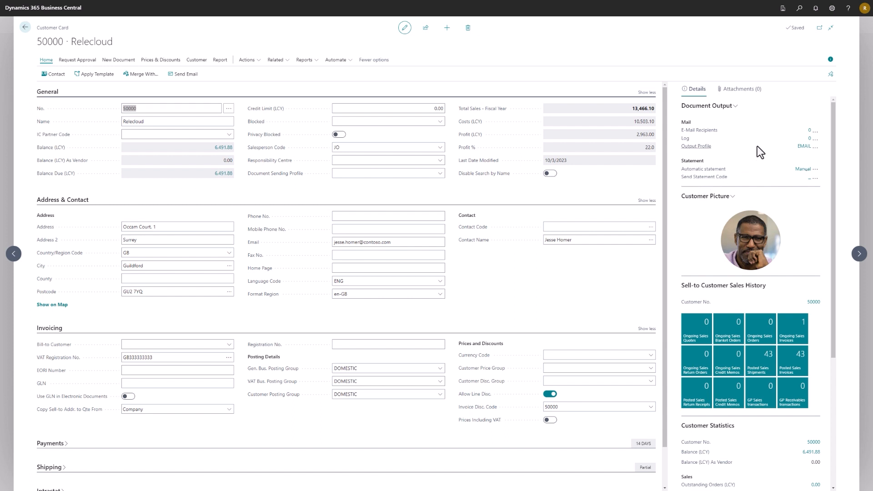
Step: Check the customer's email address and its document output setup on the Relecloud card
{"action": "left_click", "coordinate": [803, 129]}
{"action": "left_click", "coordinate": [333, 244]}
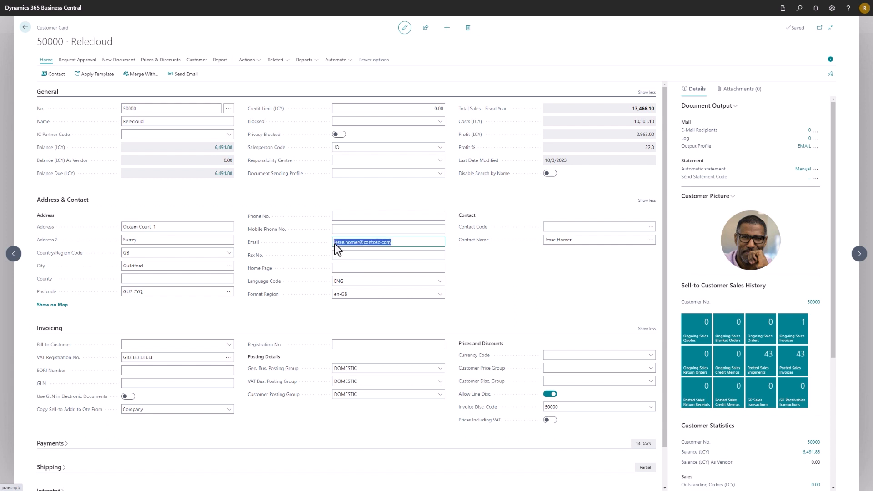
{"action": "left_click", "coordinate": [394, 244]}
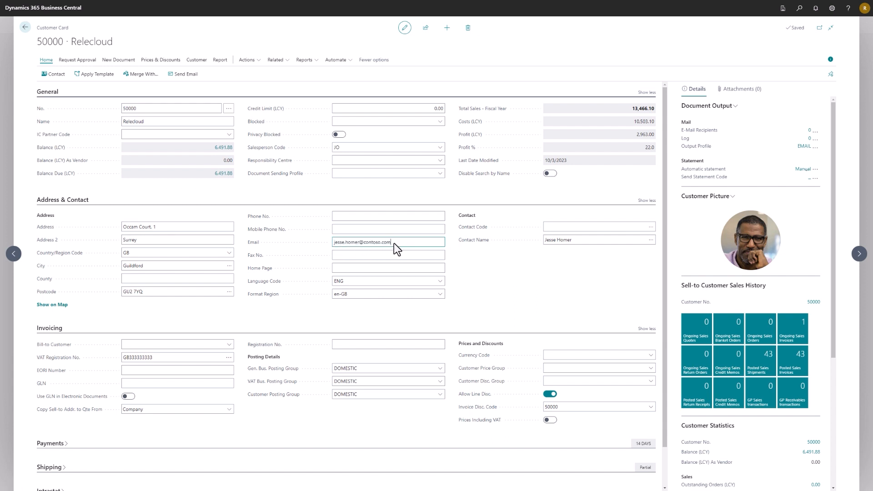
{"action": "left_click", "coordinate": [803, 147]}
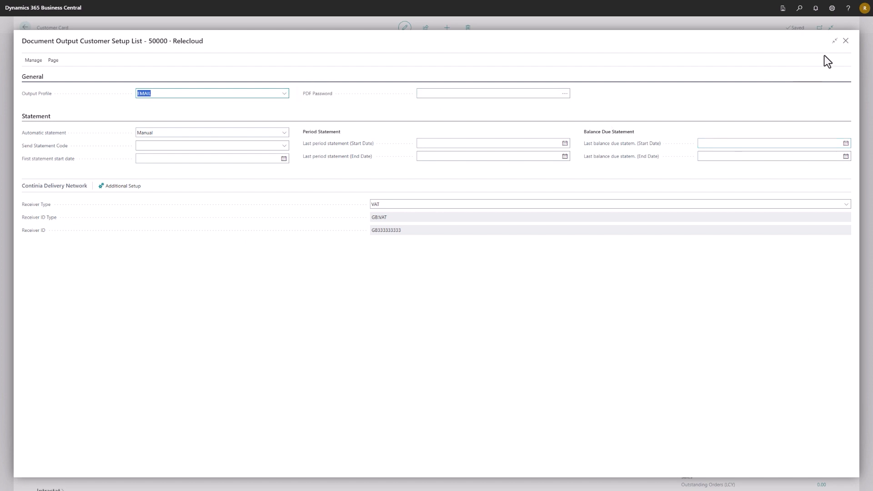
{"action": "left_click", "coordinate": [845, 41]}
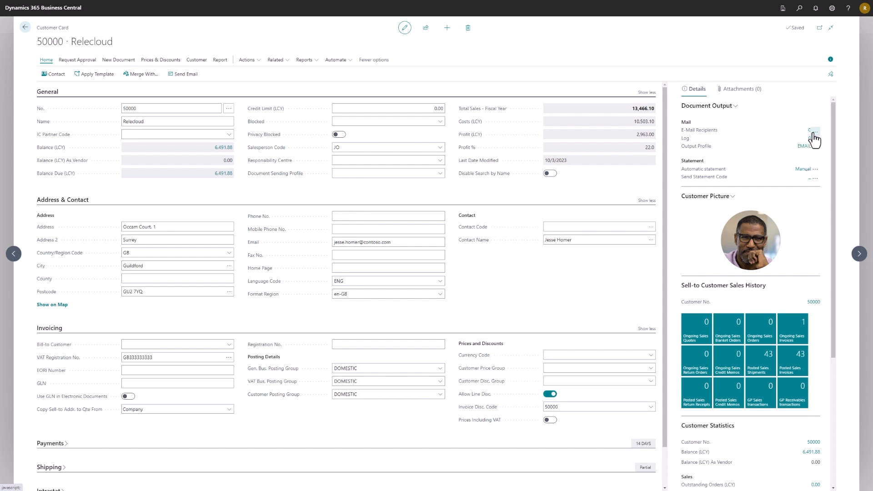
Step: Add an e-mail recipient line for Relecloud with document type E-Mail Template and document code STATEMENT
{"action": "left_click", "coordinate": [813, 131]}
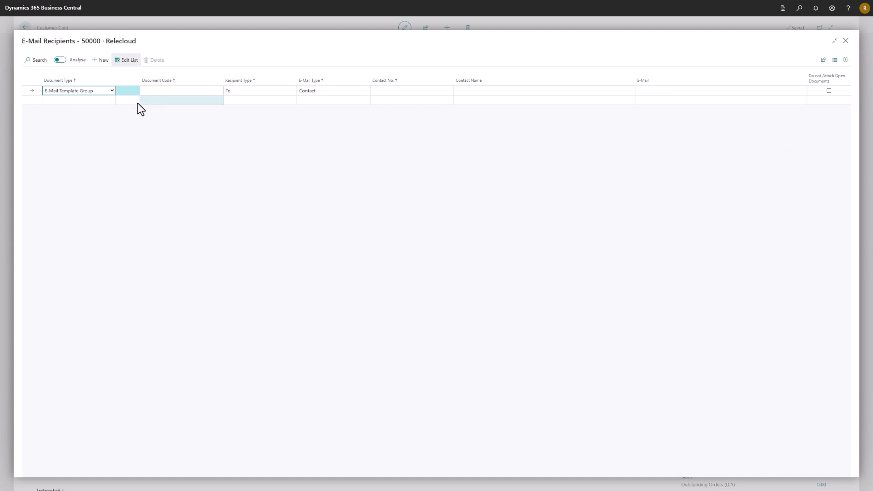
{"action": "left_click", "coordinate": [112, 91]}
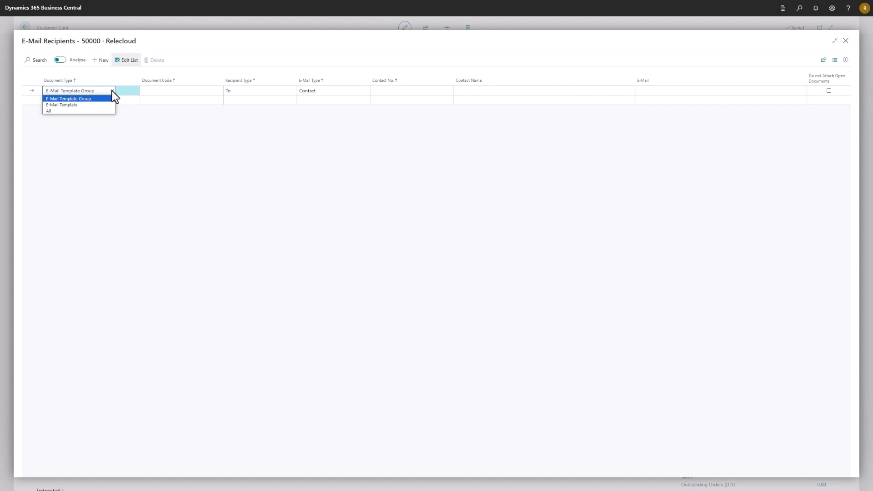
{"action": "key", "text": "Down"}
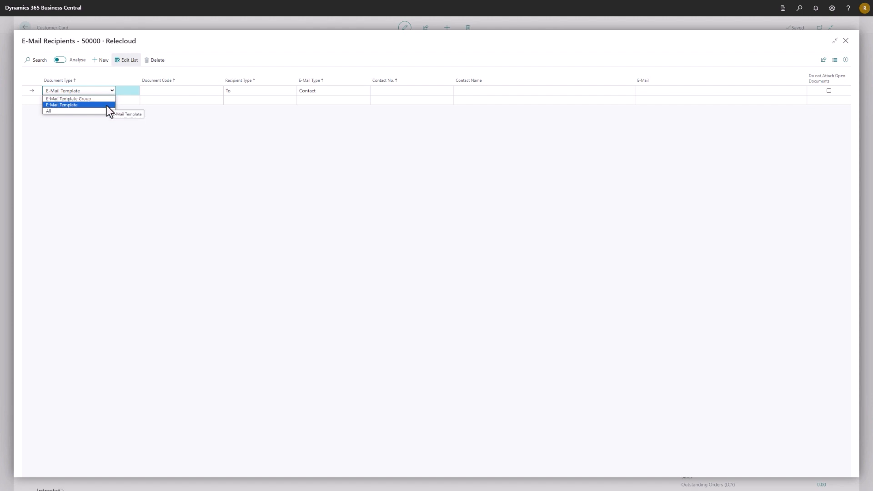
{"action": "left_click", "coordinate": [107, 105]}
{"action": "left_click", "coordinate": [206, 91]}
{"action": "scroll", "coordinate": [209, 145], "scroll_direction": "down", "scroll_amount": 5}
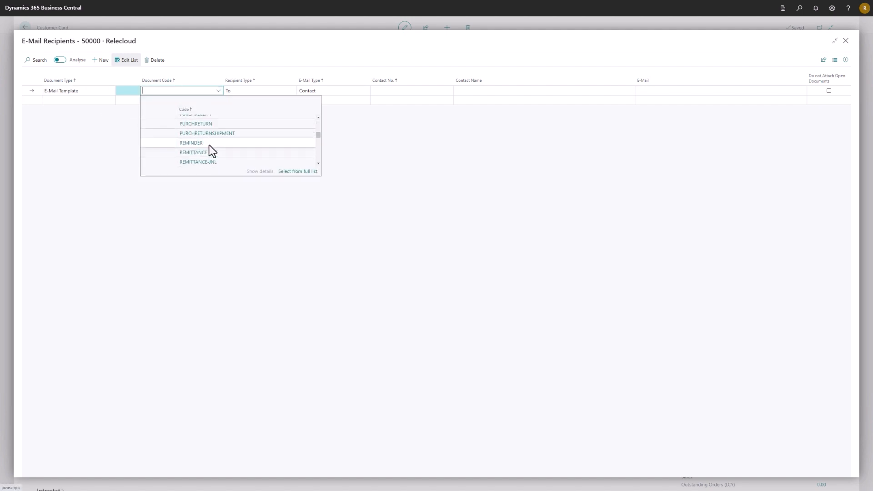
{"action": "scroll", "coordinate": [209, 146], "scroll_direction": "down", "scroll_amount": 5}
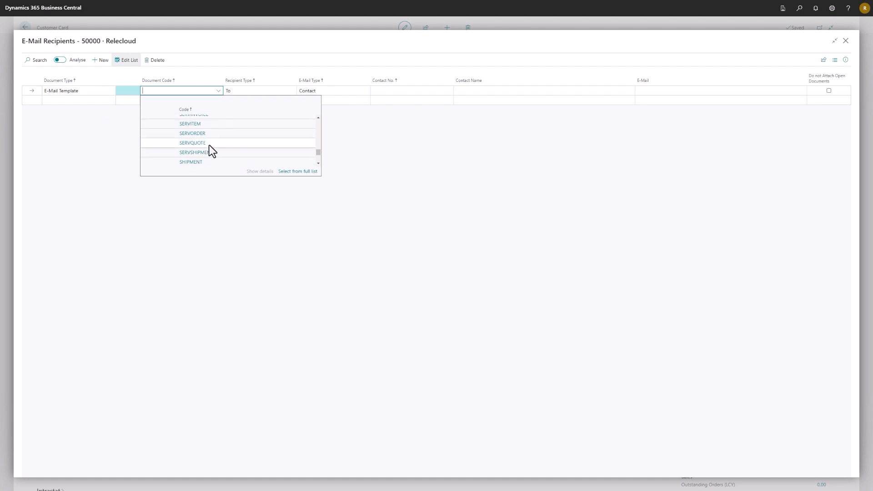
{"action": "left_click", "coordinate": [195, 137]}
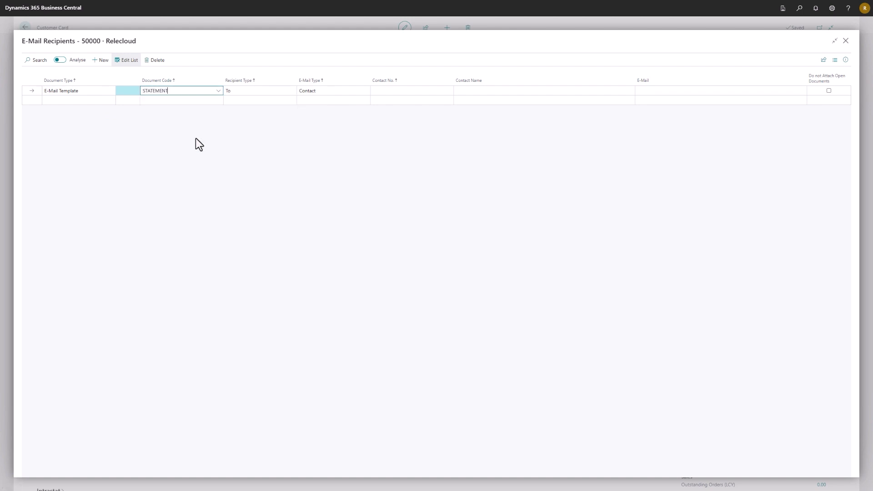
Step: Set the STATEMENT line's recipient type to To and e-mail type to Contact, assign the Person contact, and close the recipient list
{"action": "left_click", "coordinate": [278, 94]}
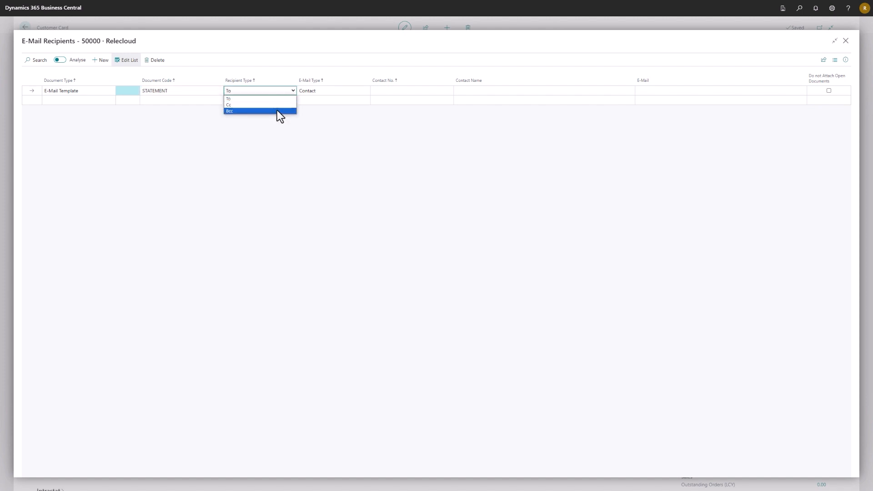
{"action": "left_click", "coordinate": [277, 98]}
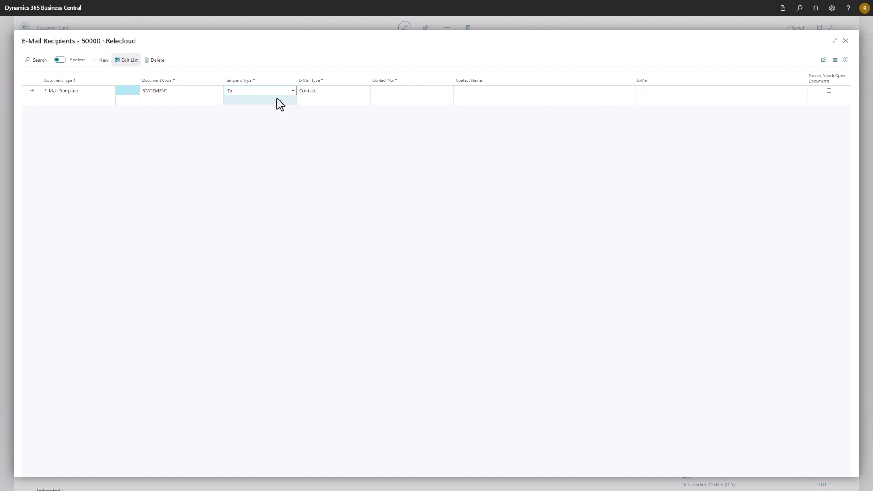
{"action": "left_click", "coordinate": [345, 92]}
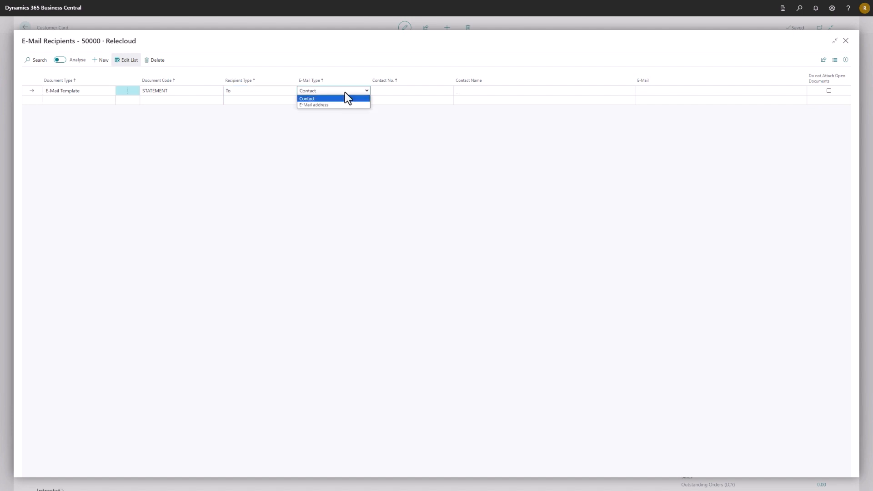
{"action": "left_click", "coordinate": [332, 104]}
{"action": "left_click", "coordinate": [342, 94]}
{"action": "left_click", "coordinate": [340, 97]}
{"action": "left_click", "coordinate": [411, 91]}
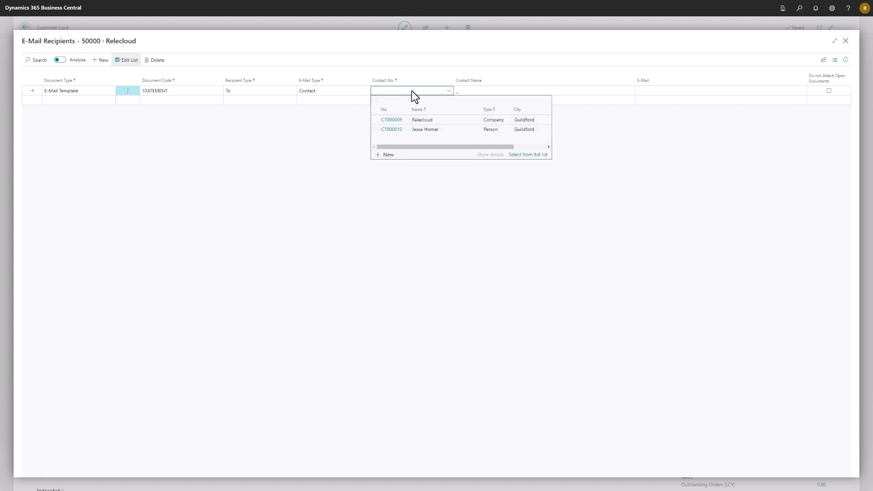
{"action": "left_click", "coordinate": [392, 129]}
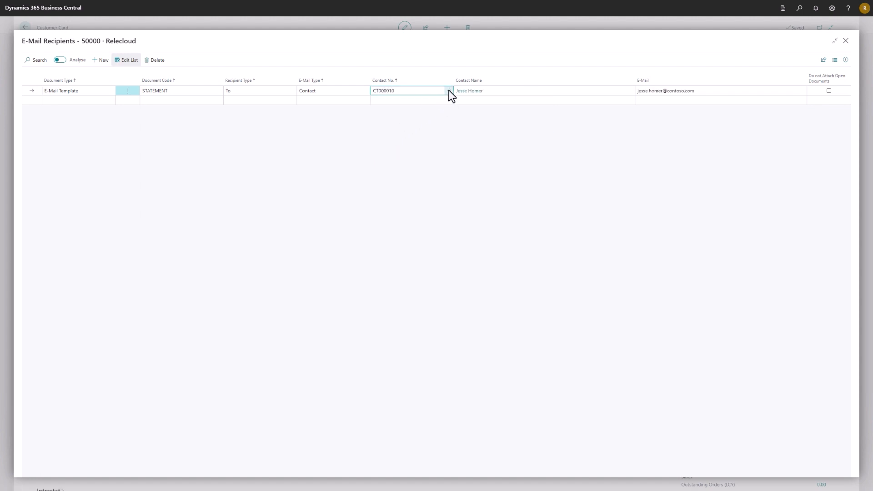
{"action": "mouse_move", "coordinate": [515, 82]}
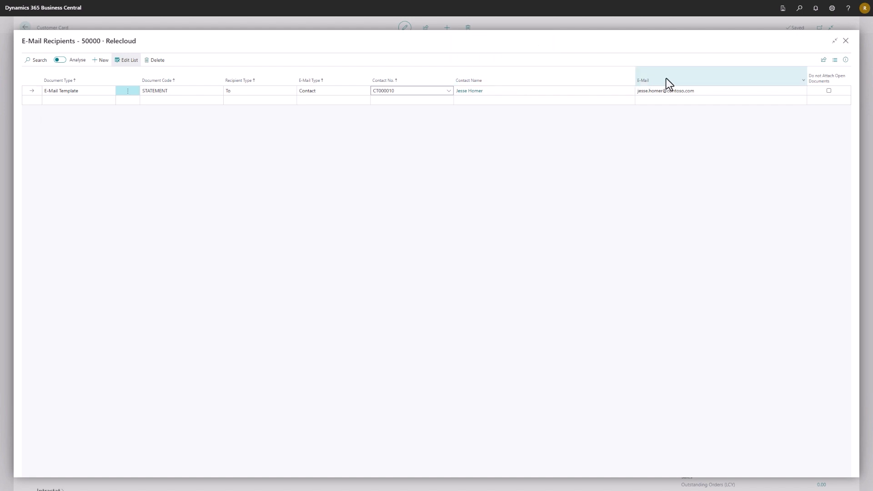
{"action": "mouse_move", "coordinate": [668, 84]}
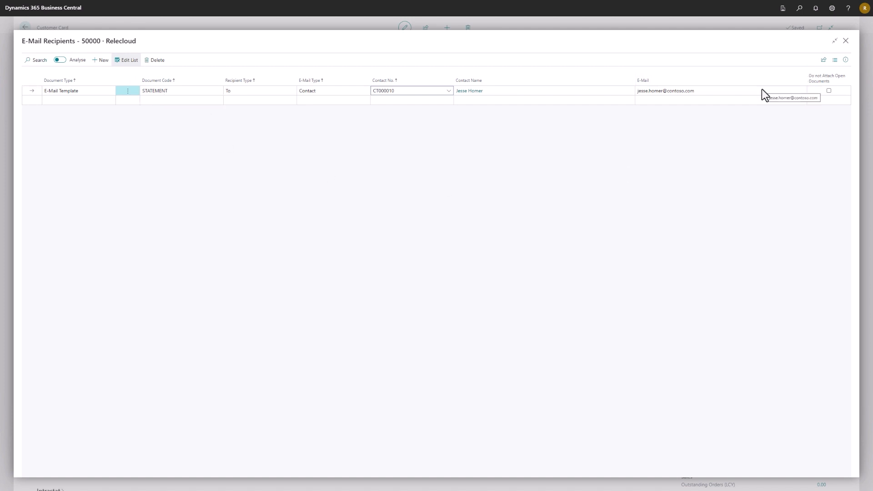
{"action": "left_click", "coordinate": [844, 42]}
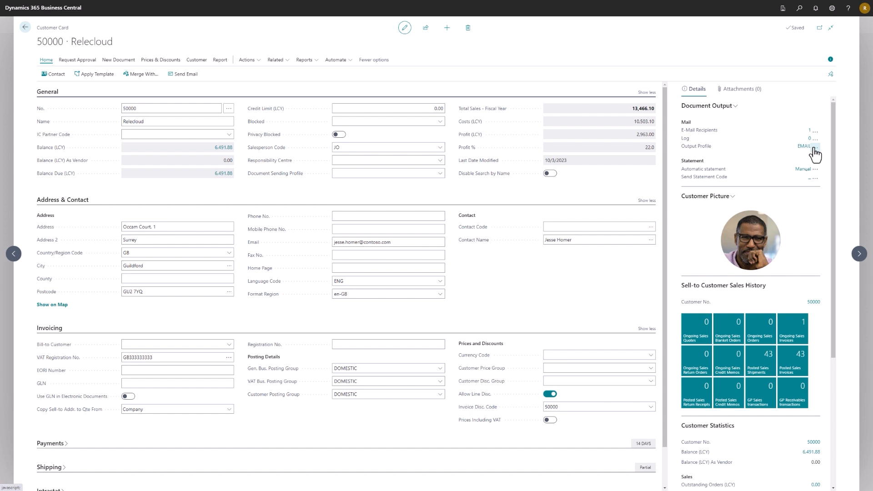
Step: Review the full list of output profiles available for Relecloud without choosing a different one
{"action": "left_click", "coordinate": [813, 149]}
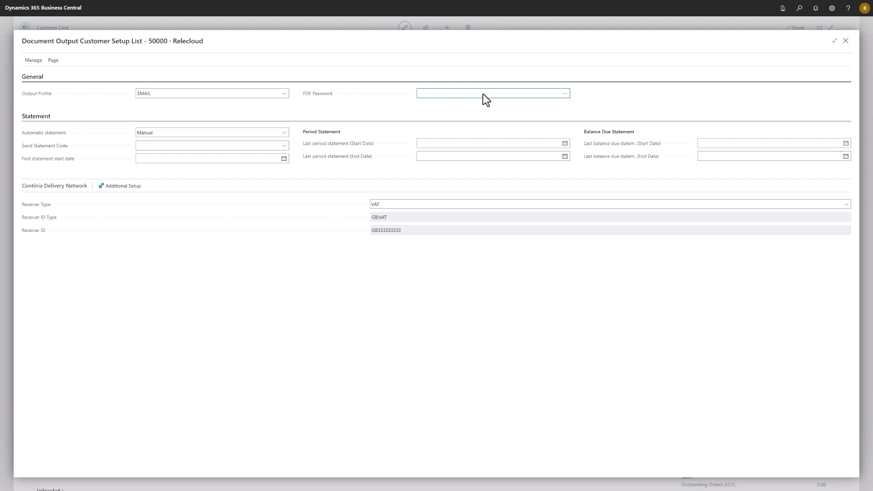
{"action": "left_click", "coordinate": [283, 93]}
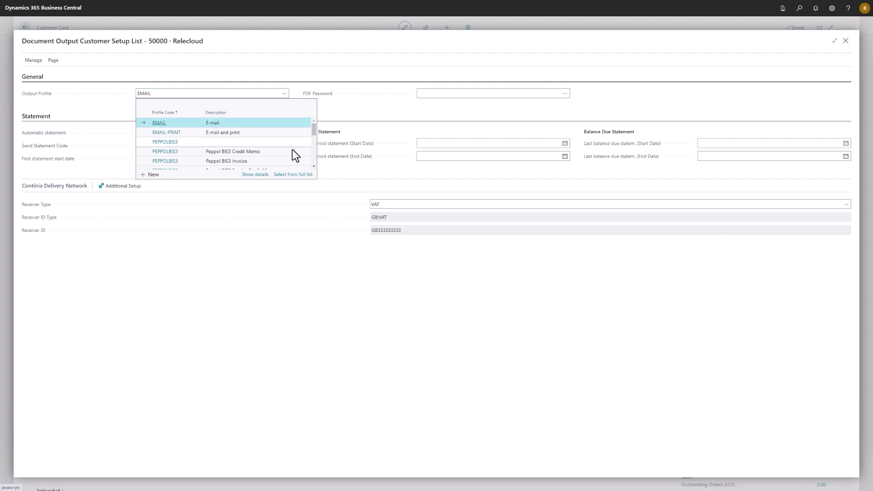
{"action": "left_click", "coordinate": [294, 175]}
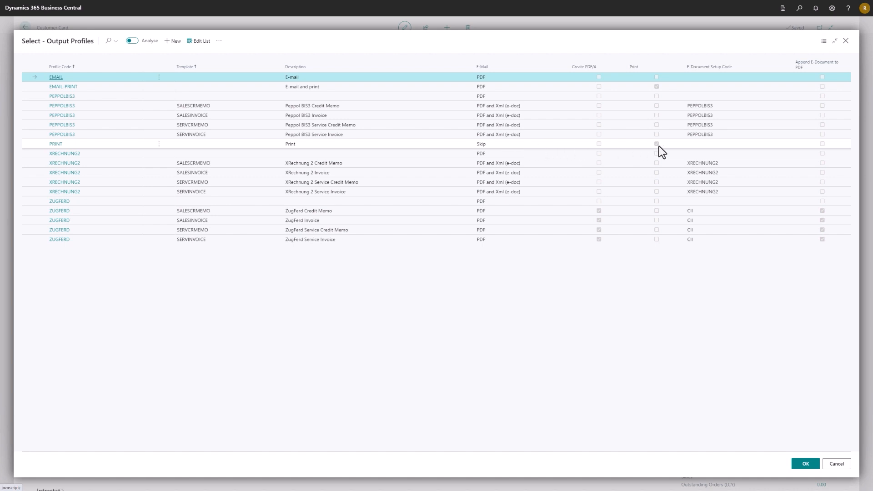
{"action": "mouse_move", "coordinate": [764, 65]}
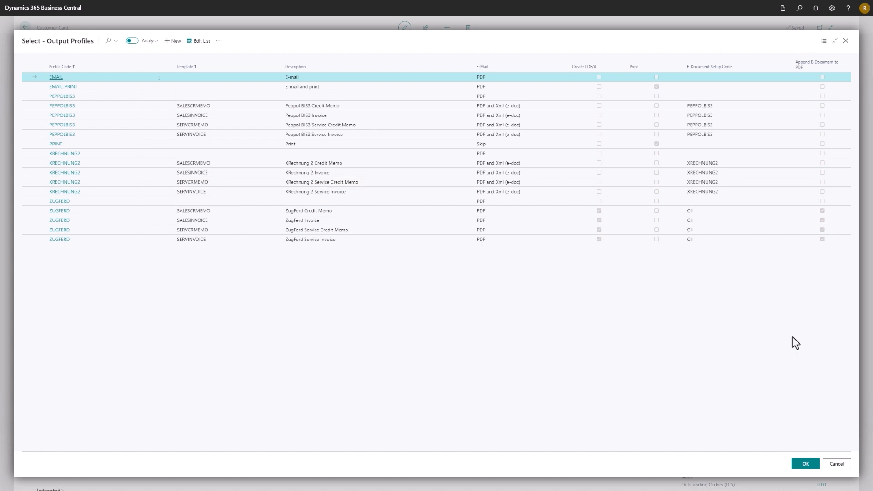
{"action": "left_click", "coordinate": [836, 465]}
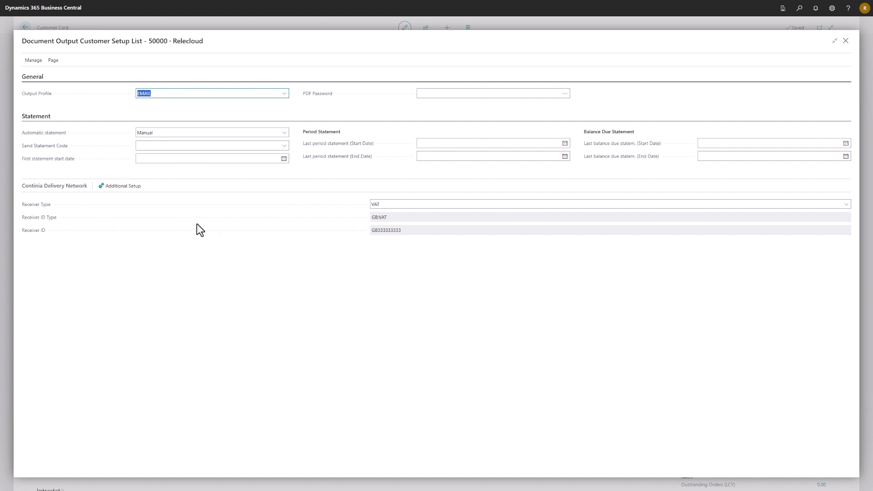
Step: Examine Relecloud's additional Continia Delivery Network setup, including the PEPPOL process ID and version, and return to the customer card
{"action": "left_click", "coordinate": [120, 188]}
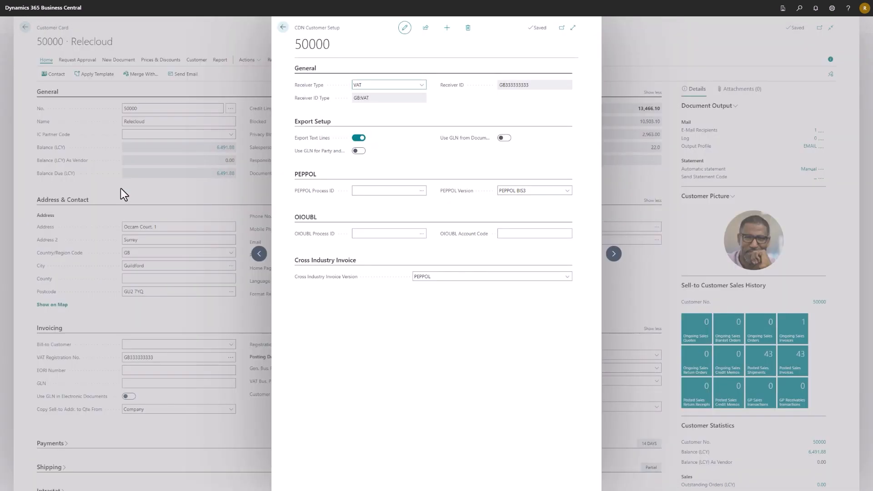
{"action": "left_click", "coordinate": [422, 191]}
{"action": "left_click", "coordinate": [573, 99]}
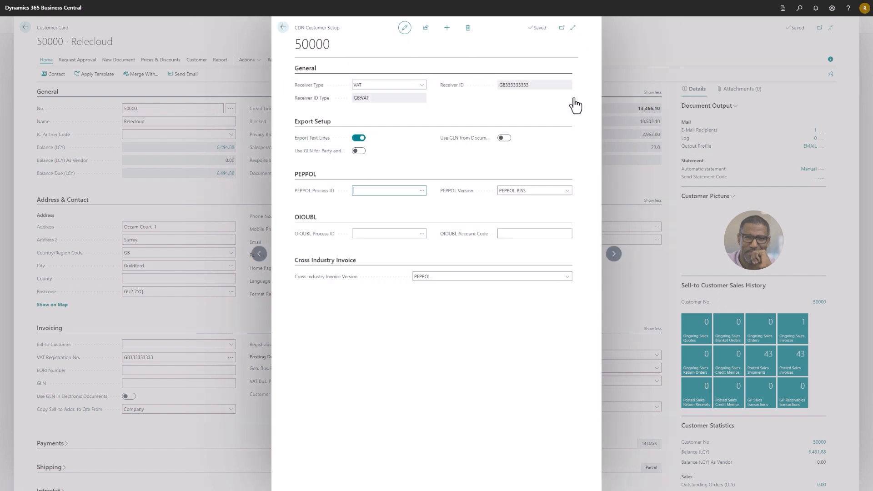
{"action": "left_click", "coordinate": [568, 190]}
{"action": "left_click", "coordinate": [568, 190]}
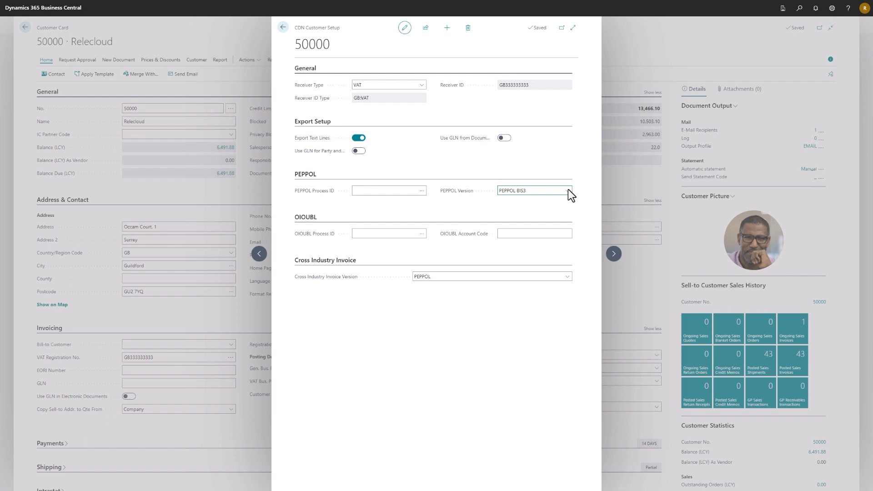
{"action": "left_click", "coordinate": [281, 28]}
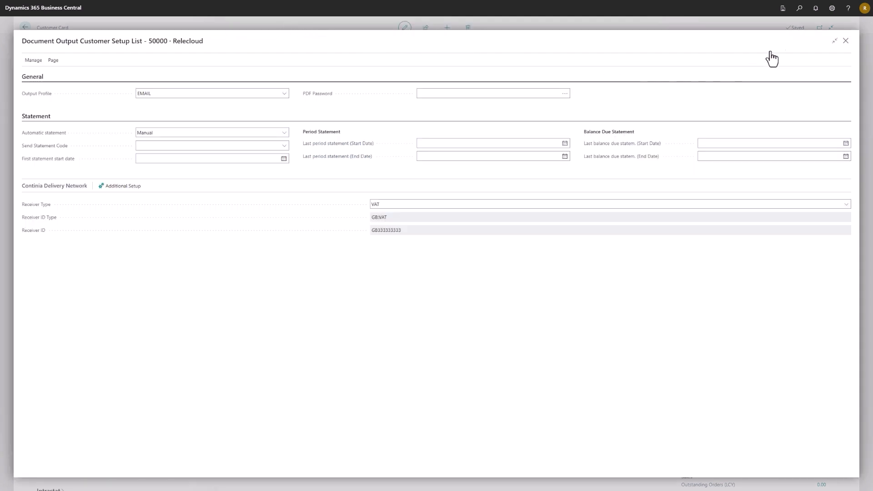
{"action": "left_click", "coordinate": [847, 42]}
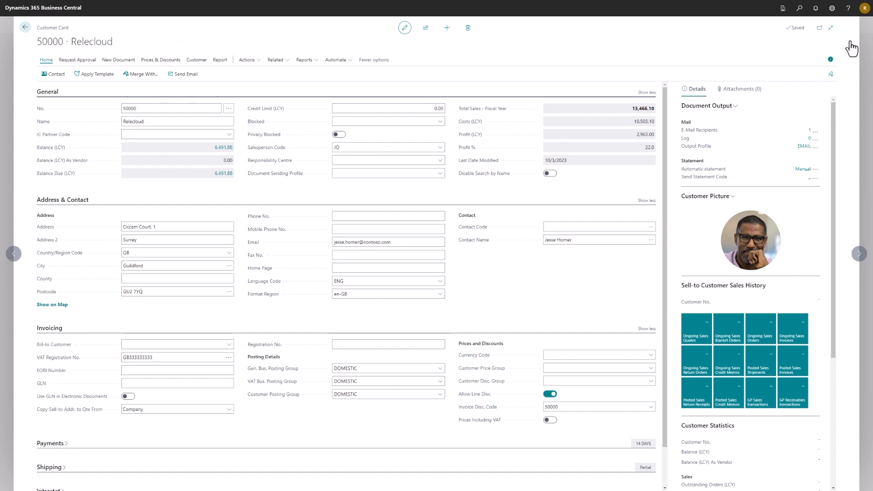
Step: Search for the Continia Delivery Network Onboarding page and open it
{"action": "left_click", "coordinate": [799, 10]}
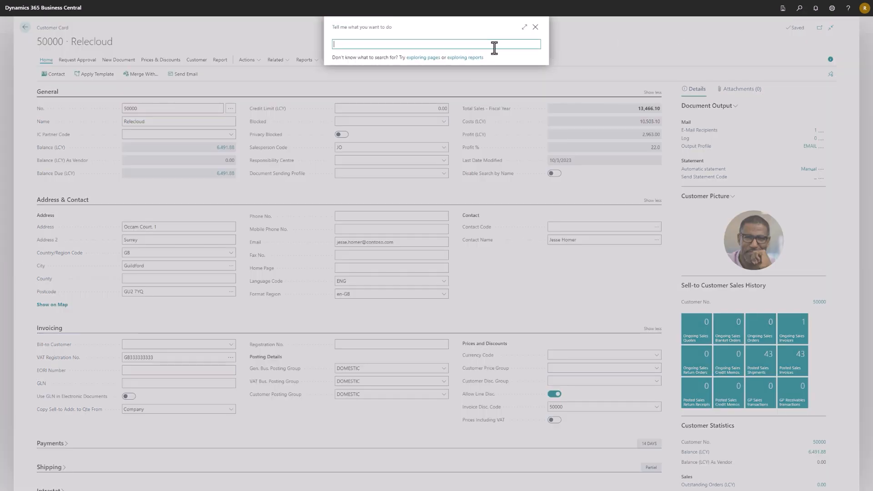
{"action": "type", "text": "contina Delivery Network Onboarding"}
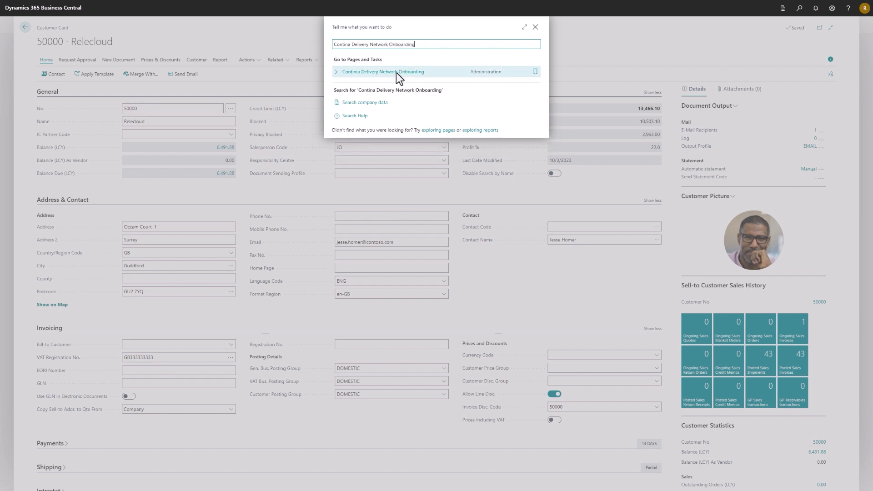
{"action": "left_click", "coordinate": [425, 138]}
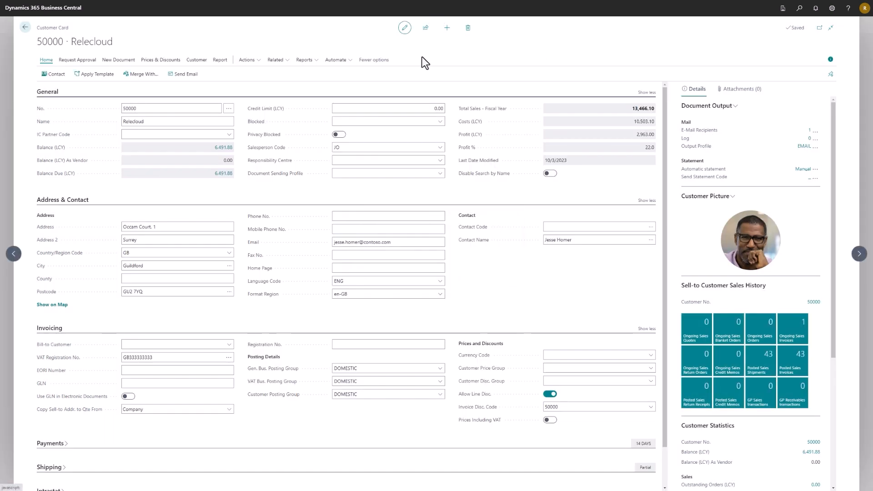